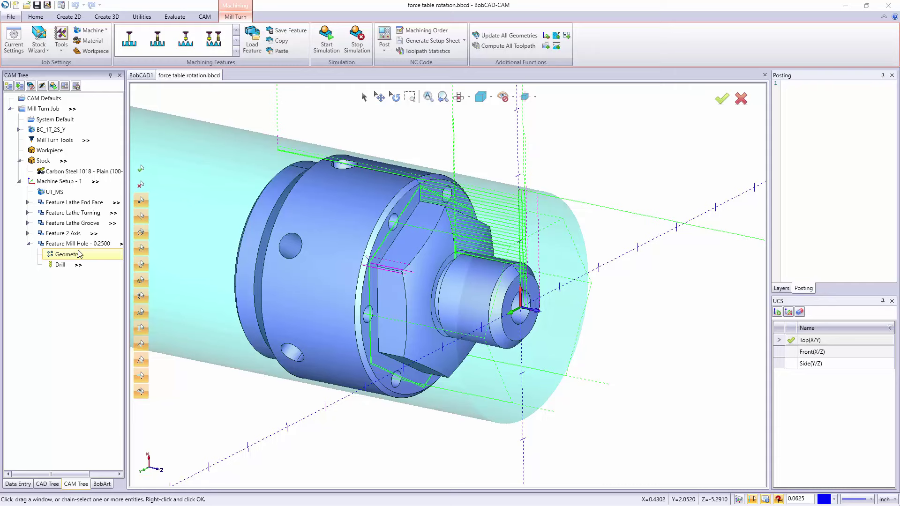
After dismissing the machine limit warning, switch the Mill Hole drill feature to Longhand Code posting.
click(319, 50)
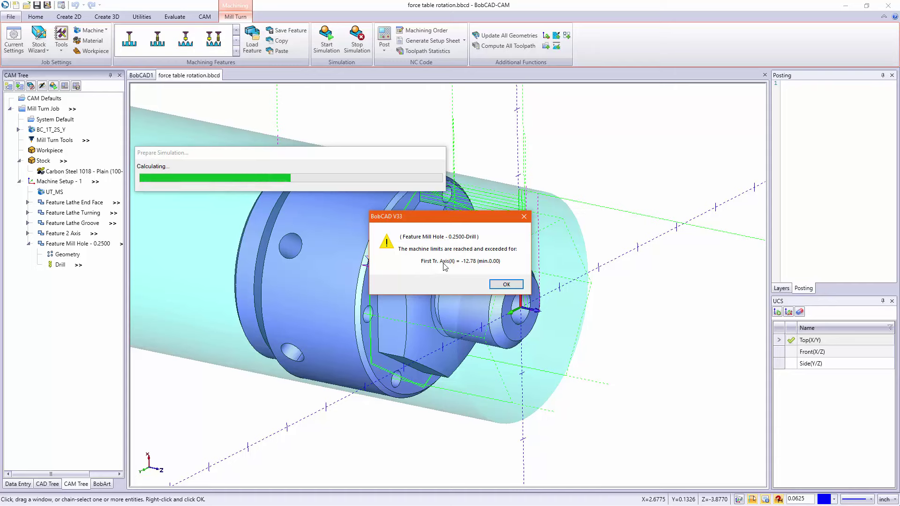
click(505, 285)
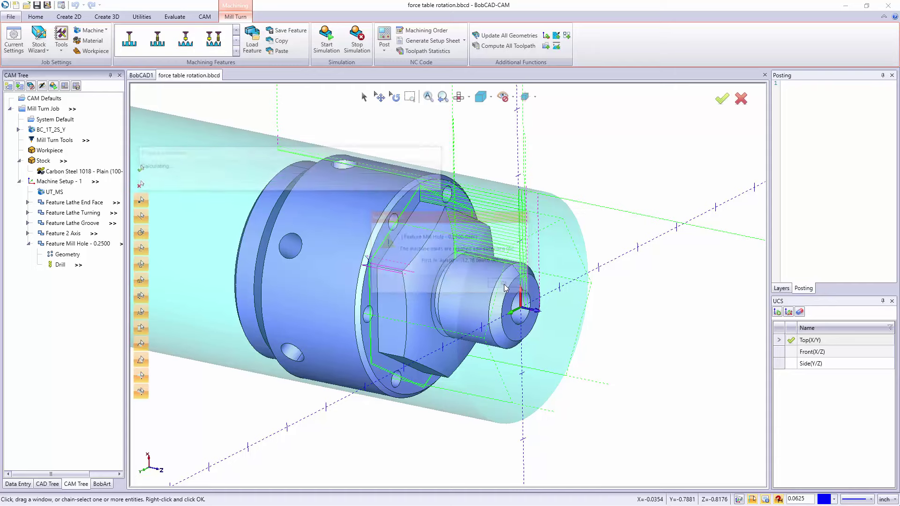
right_click(85, 243)
click(103, 249)
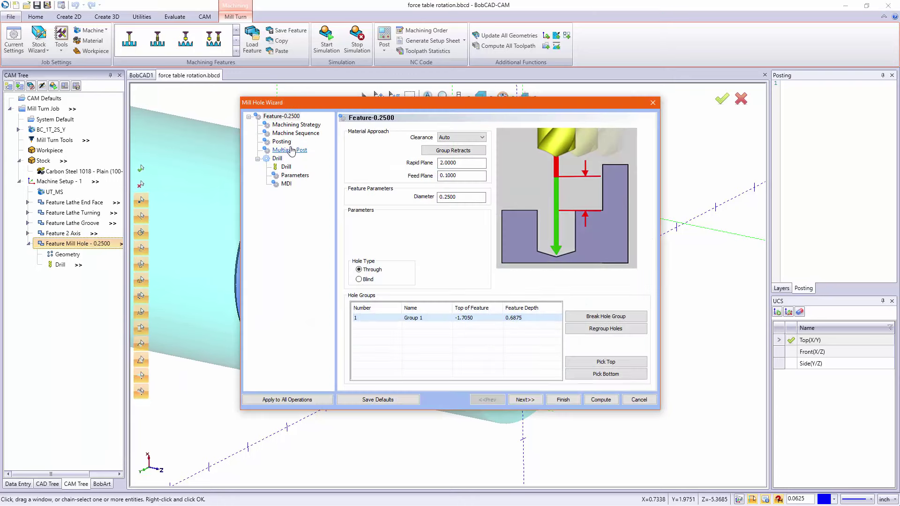
click(282, 142)
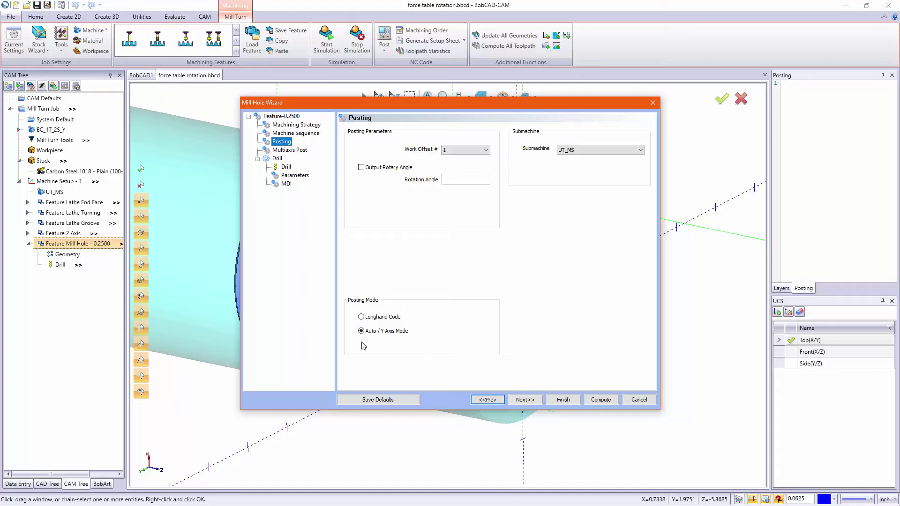
click(362, 320)
click(601, 400)
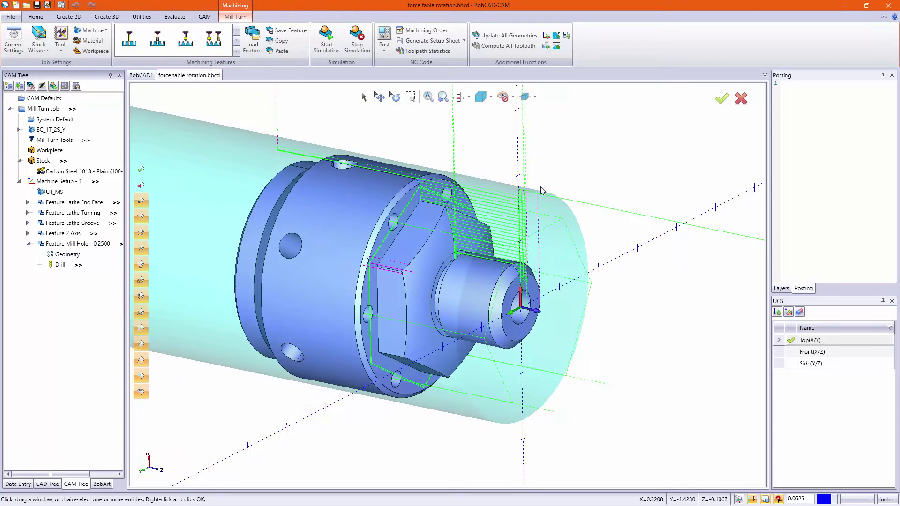
Load a fresh machine simulation of the mill-turn job from the Mill Turn tab.
click(326, 41)
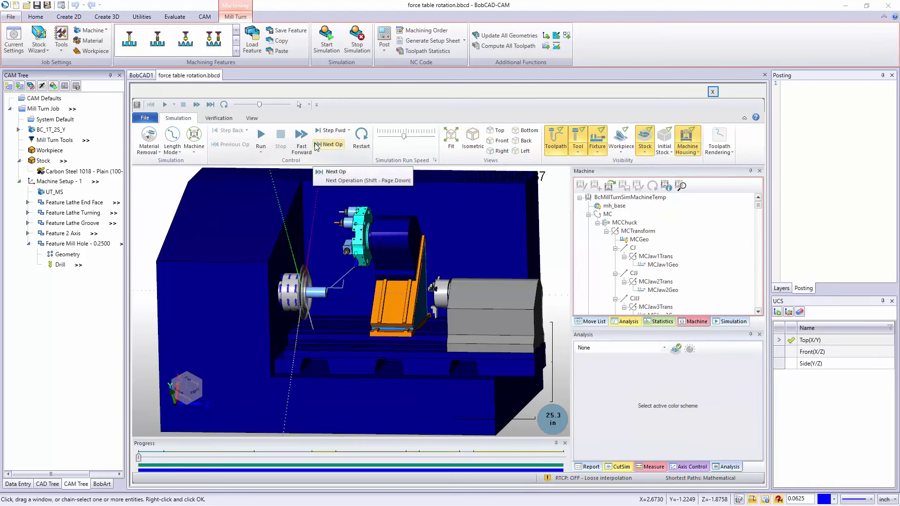
Play the mill-turn simulation through to the end, then return focus to the main window.
click(261, 139)
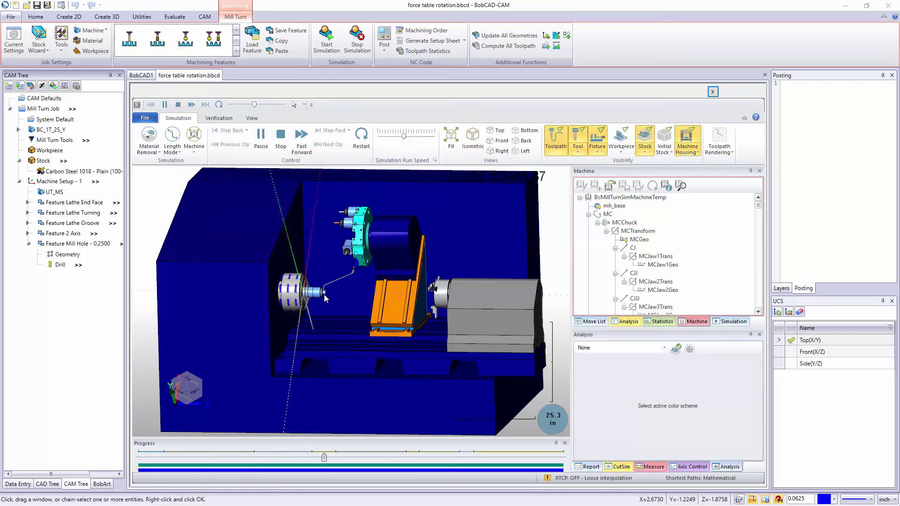
scroll(323, 295, up, 3)
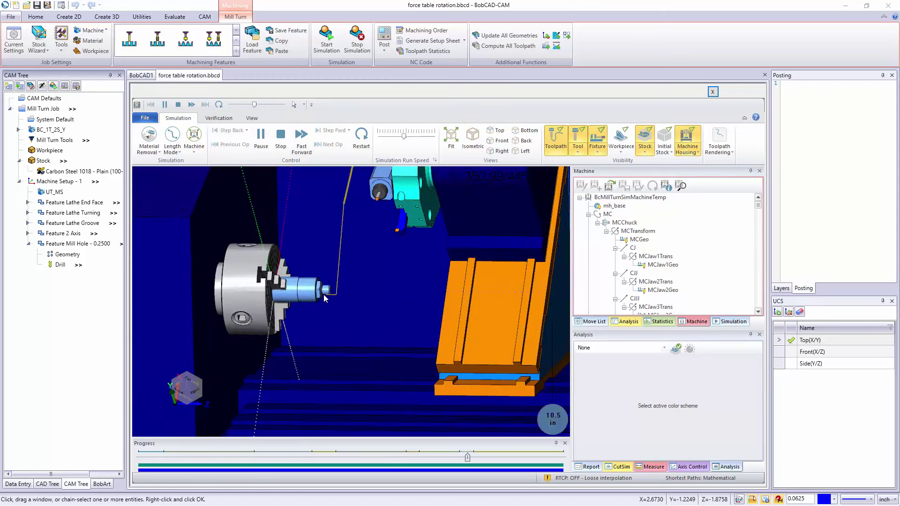
scroll(324, 296, up, 1)
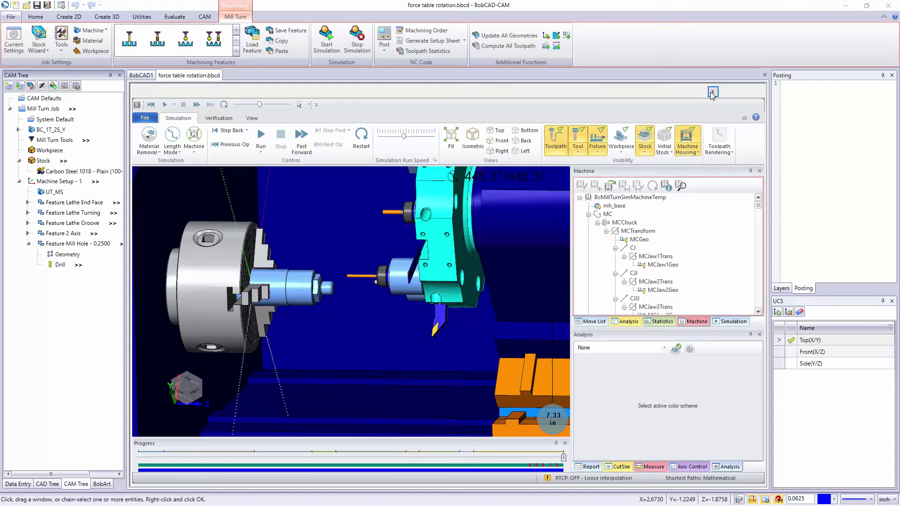
click(362, 289)
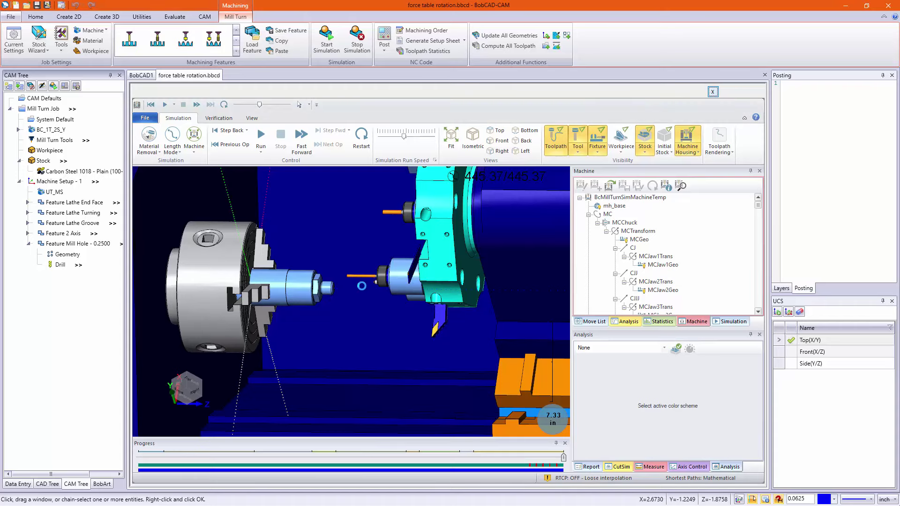